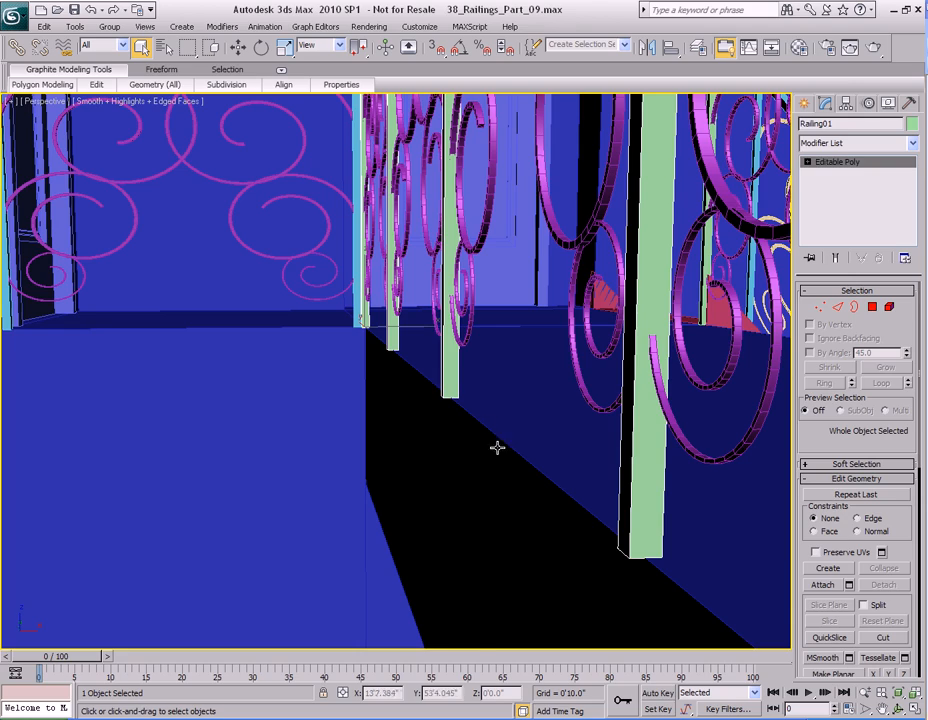
Step: Try moving the long green balcony railing to check that its scrollwork follows, and undo the move
{"action": "middle_click_drag", "start_coordinate": [481, 396], "coordinate": [466, 420], "text": "alt"}
{"action": "middle_click_drag", "start_coordinate": [460, 356], "coordinate": [480, 375], "text": "alt"}
{"action": "scroll", "coordinate": [485, 367], "scroll_direction": "up", "scroll_amount": 3}
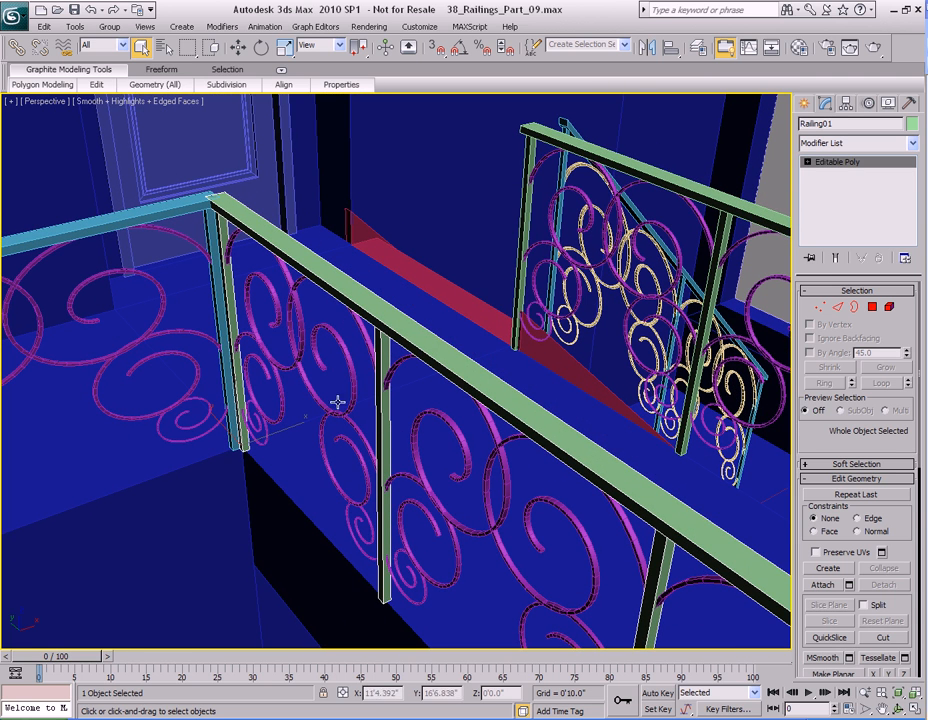
{"action": "left_click", "coordinate": [467, 453]}
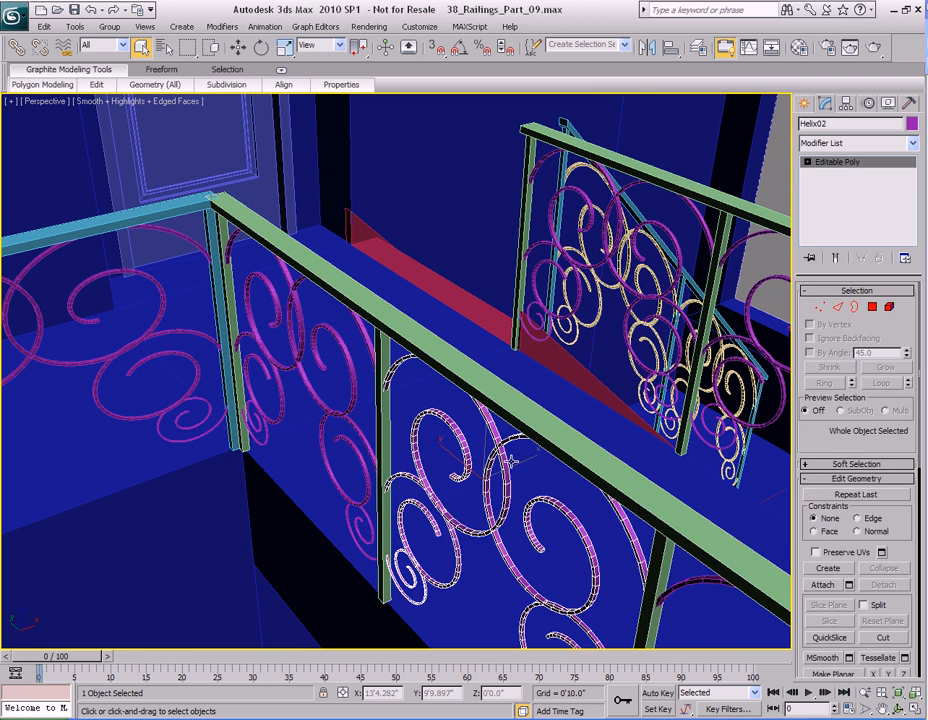
{"action": "middle_click_drag", "start_coordinate": [340, 348], "coordinate": [369, 362], "text": "alt"}
{"action": "left_click", "coordinate": [384, 347]}
{"action": "middle_click_drag", "start_coordinate": [578, 402], "coordinate": [330, 436]}
{"action": "left_click", "coordinate": [456, 333]}
{"action": "key", "text": "w"}
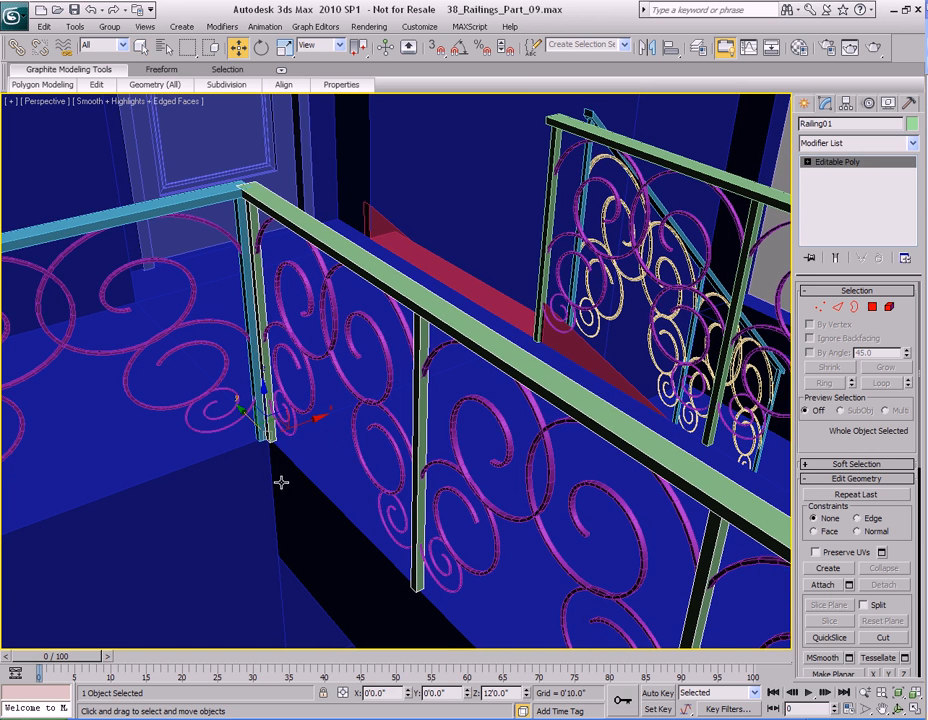
{"action": "left_click_drag", "start_coordinate": [268, 443], "coordinate": [320, 405]}
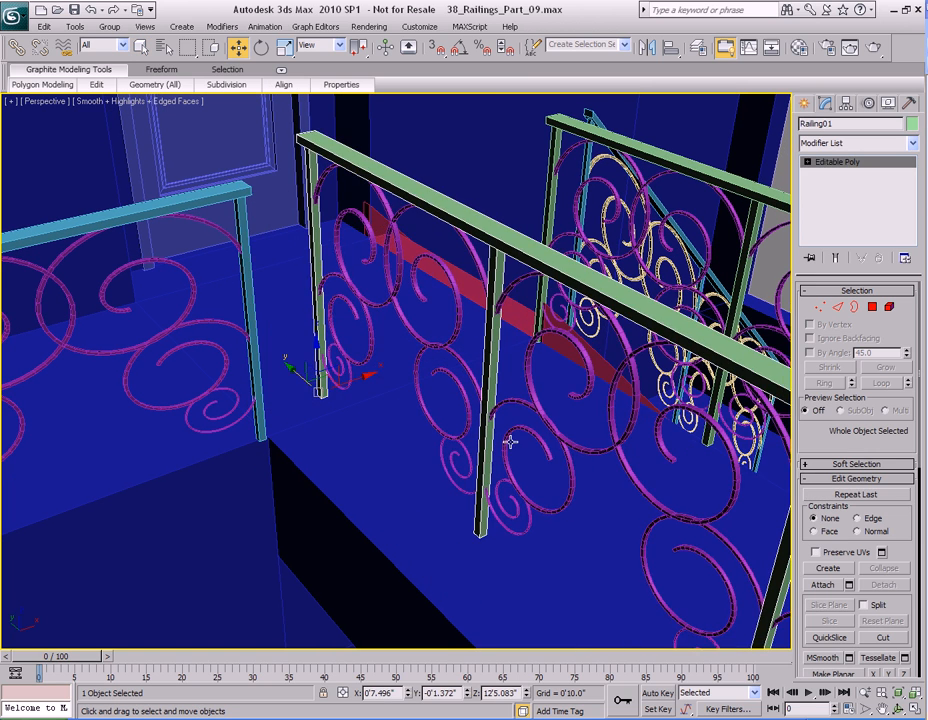
{"action": "scroll", "coordinate": [512, 441], "scroll_direction": "down", "scroll_amount": 5}
{"action": "mouse_move", "coordinate": [512, 441]}
{"action": "middle_mouse_down"}
{"action": "mouse_move", "coordinate": [420, 445]}
{"action": "mouse_move", "coordinate": [478, 445]}
{"action": "mouse_move", "coordinate": [456, 433]}
{"action": "mouse_move", "coordinate": [476, 462]}
{"action": "mouse_move", "coordinate": [504, 451]}
{"action": "middle_mouse_up"}
{"action": "key", "text": "ctrl+z"}
Step: Bring up the Move Transform Type-In for the long green railing and place it clear of the railing corner
{"action": "scroll", "coordinate": [456, 433], "scroll_direction": "up", "scroll_amount": 4}
{"action": "scroll", "coordinate": [480, 468], "scroll_direction": "up", "scroll_amount": 2}
{"action": "key", "text": "q"}
{"action": "scroll", "coordinate": [504, 451], "scroll_direction": "up", "scroll_amount": 2}
{"action": "middle_click_drag", "start_coordinate": [567, 530], "coordinate": [353, 360]}
{"action": "middle_click_drag", "start_coordinate": [485, 511], "coordinate": [419, 437]}
{"action": "key", "text": "F12"}
{"action": "left_click_drag", "start_coordinate": [443, 326], "coordinate": [625, 123]}
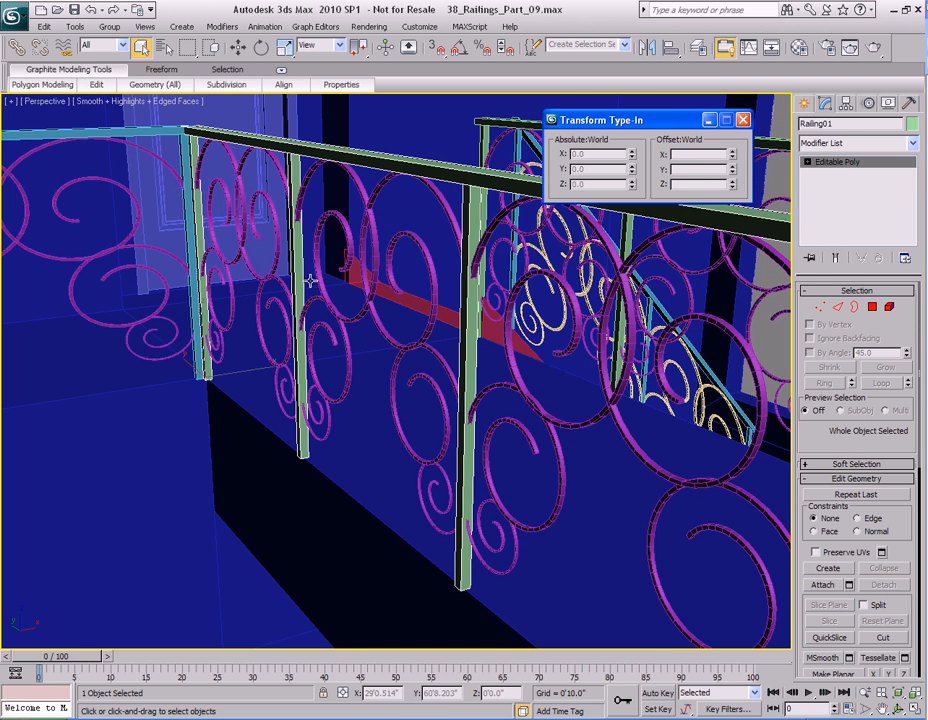
{"action": "key", "text": "w"}
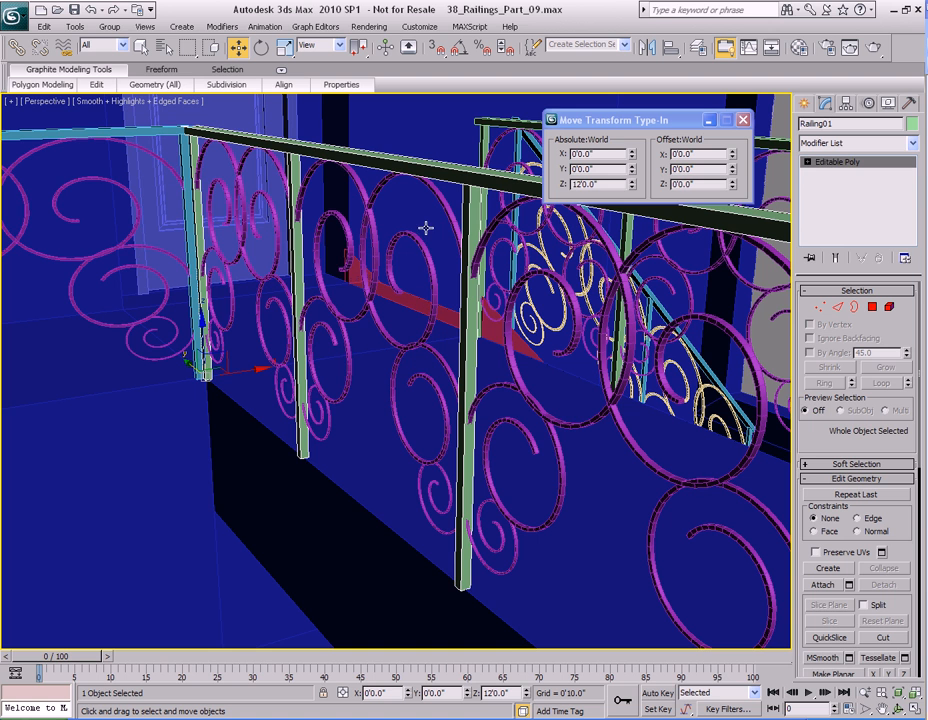
{"action": "left_click_drag", "start_coordinate": [630, 125], "coordinate": [657, 174]}
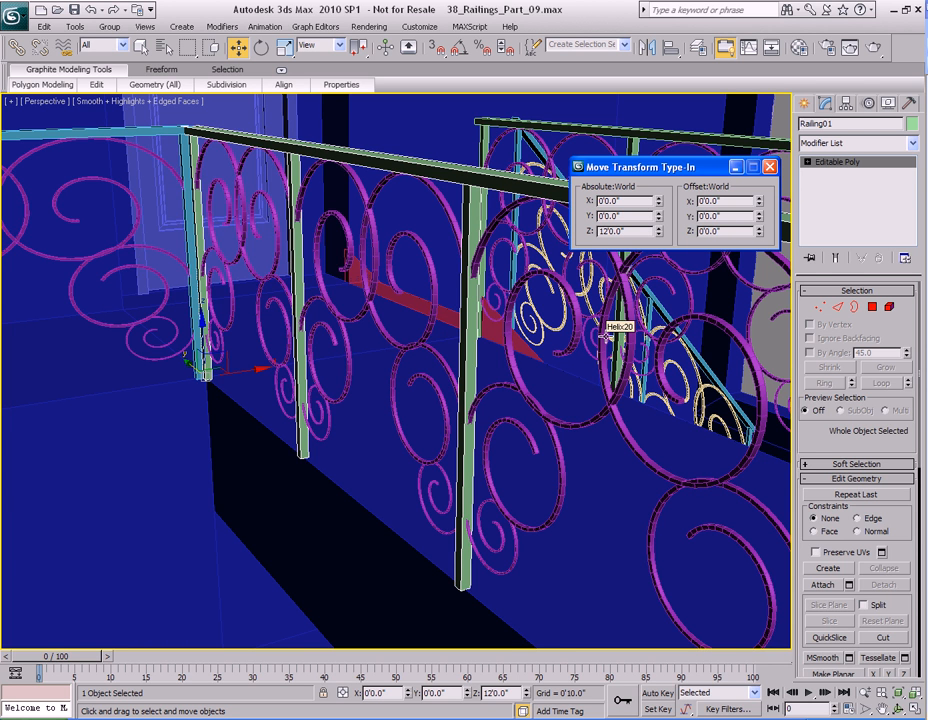
Step: Offset the long green railing by 1 inch along world X and check its posts against the floor edge
{"action": "middle_click_drag", "start_coordinate": [276, 299], "coordinate": [439, 315]}
{"action": "scroll", "coordinate": [518, 404], "scroll_direction": "up", "scroll_amount": 2}
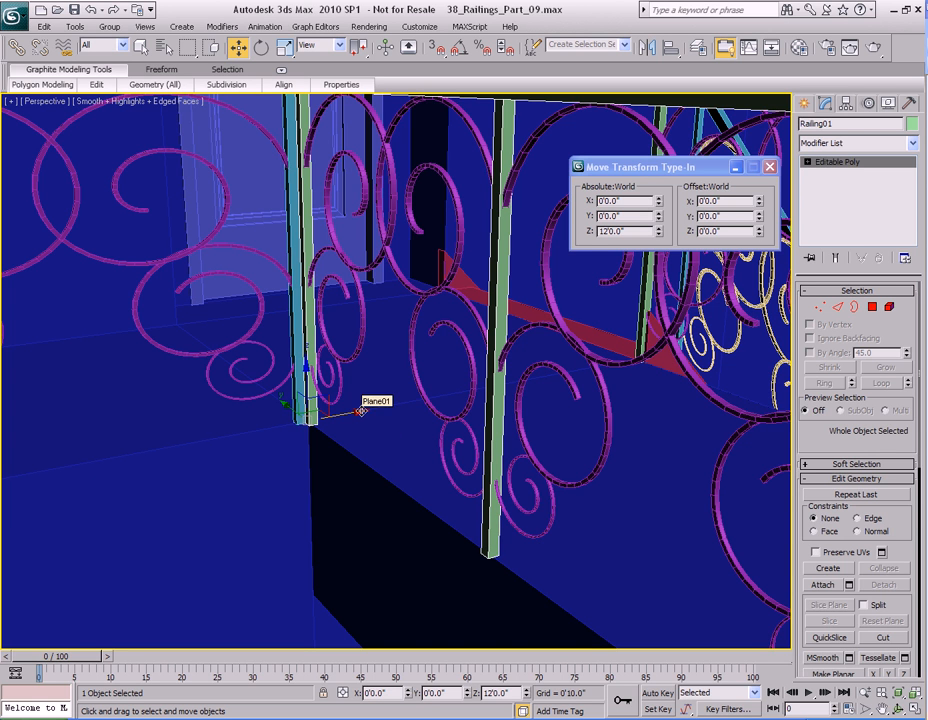
{"action": "middle_click_drag", "start_coordinate": [389, 405], "coordinate": [490, 470], "text": "alt"}
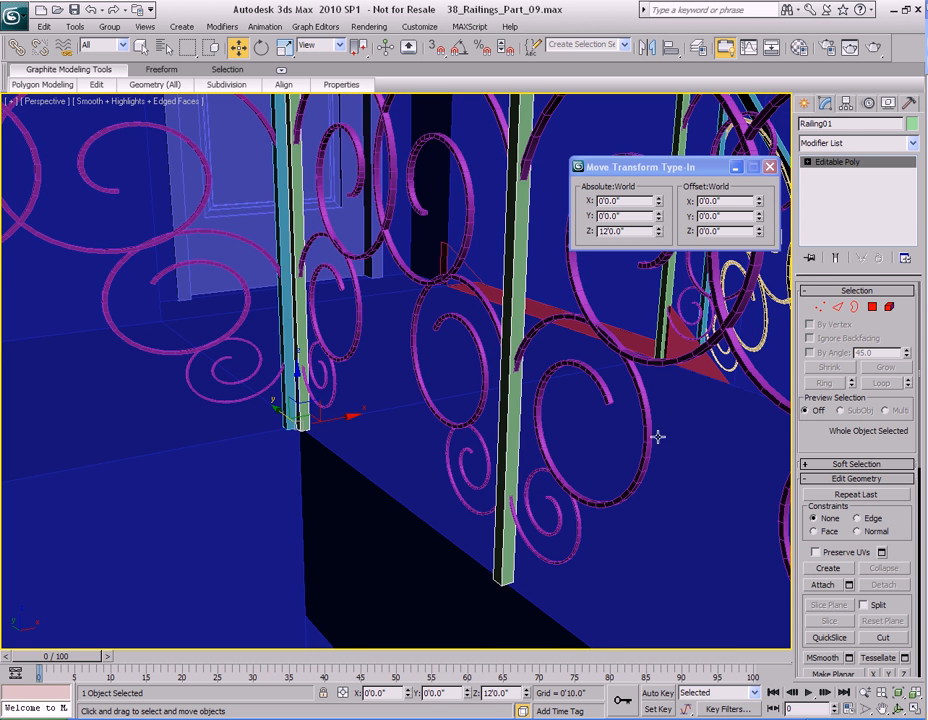
{"action": "middle_click_drag", "start_coordinate": [565, 492], "coordinate": [600, 380], "text": "alt"}
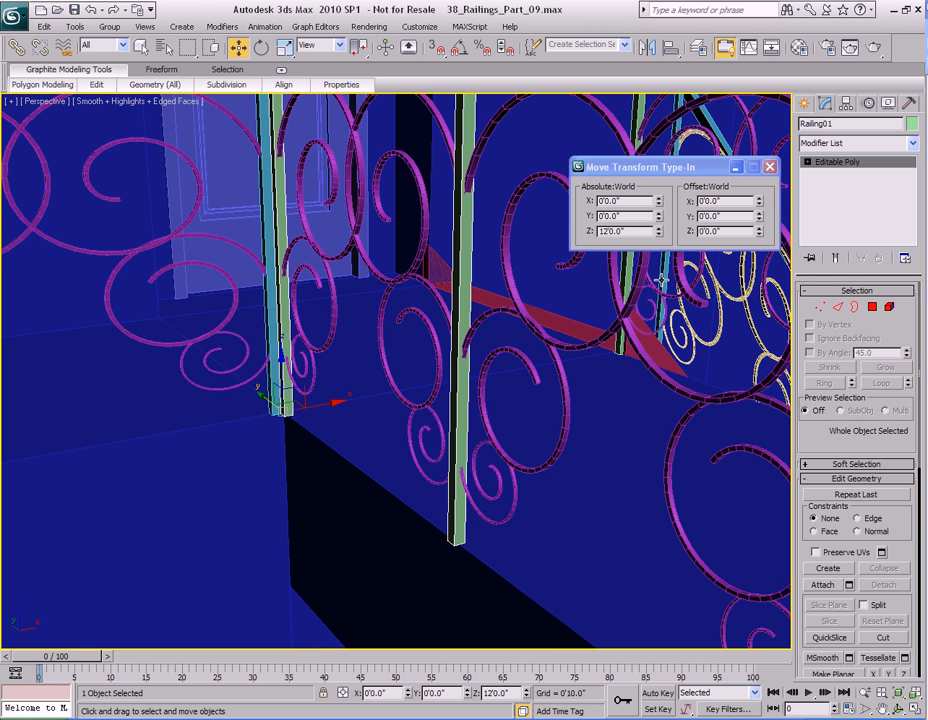
{"action": "double_click", "coordinate": [718, 201]}
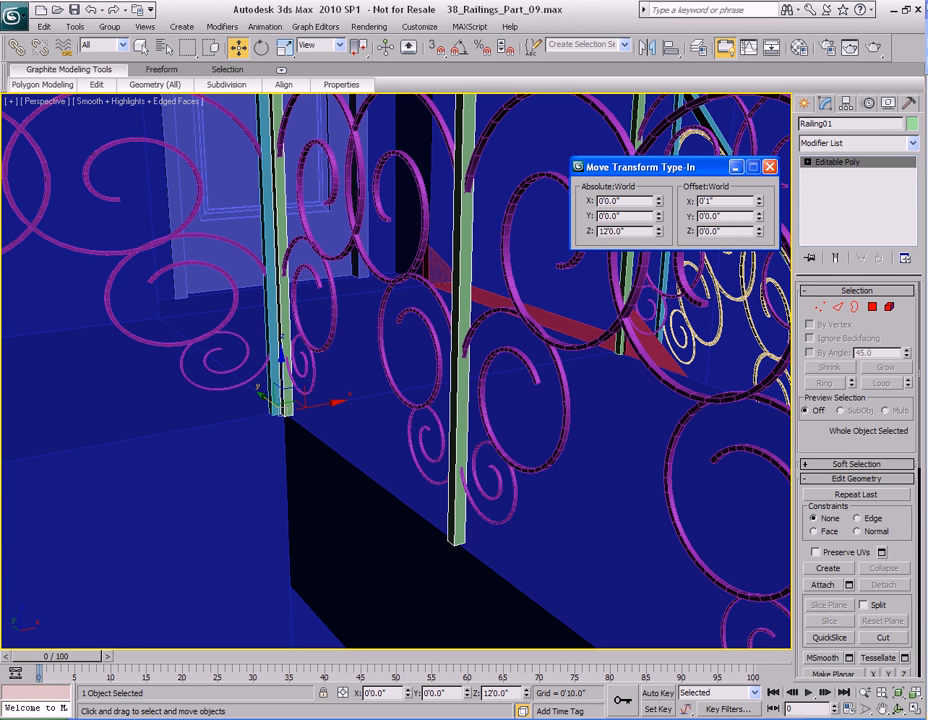
{"action": "key", "text": "Return"}
{"action": "middle_click_drag", "start_coordinate": [497, 565], "coordinate": [470, 520], "text": "alt"}
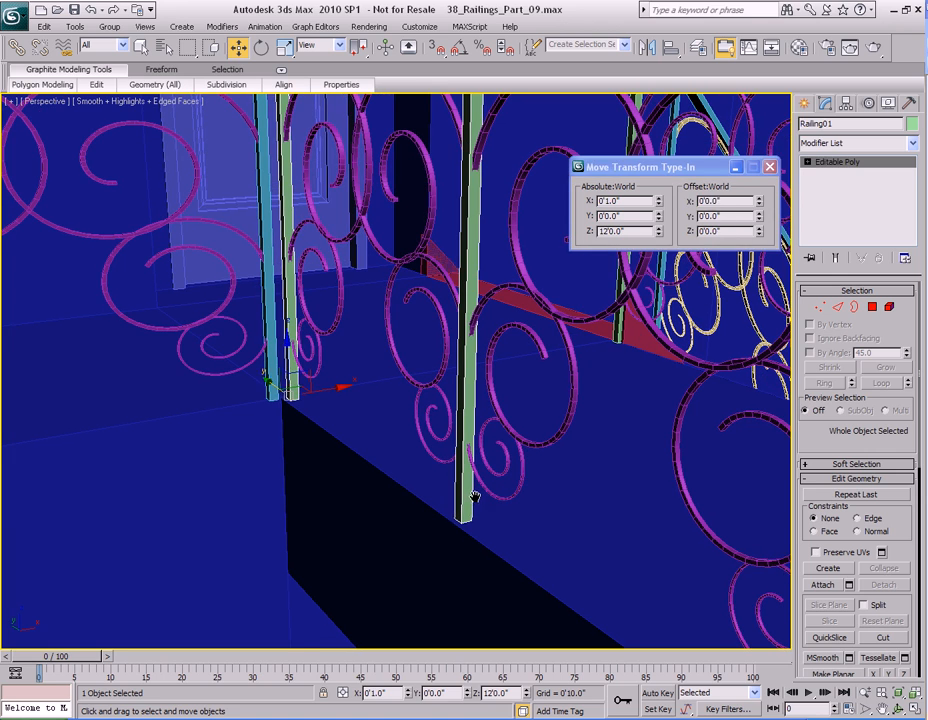
{"action": "key", "text": "q"}
{"action": "scroll", "coordinate": [483, 545], "scroll_direction": "down", "scroll_amount": 3}
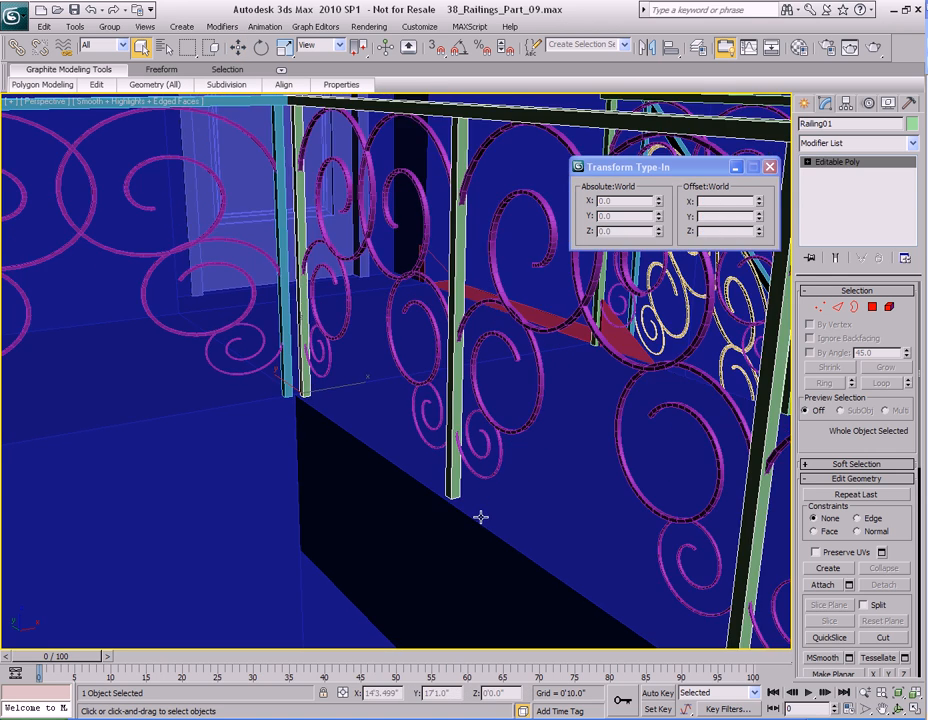
{"action": "scroll", "coordinate": [543, 565], "scroll_direction": "down", "scroll_amount": 4}
{"action": "middle_click_drag", "start_coordinate": [541, 537], "coordinate": [490, 412], "text": "alt"}
Step: Select the opposite green railing beside the red staircase
{"action": "left_click", "coordinate": [589, 387]}
{"action": "middle_click_drag", "start_coordinate": [621, 484], "coordinate": [570, 426], "text": "alt"}
{"action": "middle_click_drag", "start_coordinate": [454, 417], "coordinate": [230, 394], "text": "alt"}
{"action": "scroll", "coordinate": [580, 430], "scroll_direction": "down", "scroll_amount": 3}
Step: Try raising the stair-side green railing to check its scrollwork, and undo the move
{"action": "key", "text": "w"}
{"action": "left_click_drag", "start_coordinate": [154, 357], "coordinate": [155, 280]}
{"action": "scroll", "coordinate": [511, 415], "scroll_direction": "down", "scroll_amount": 5}
{"action": "scroll", "coordinate": [511, 415], "scroll_direction": "up", "scroll_amount": 2}
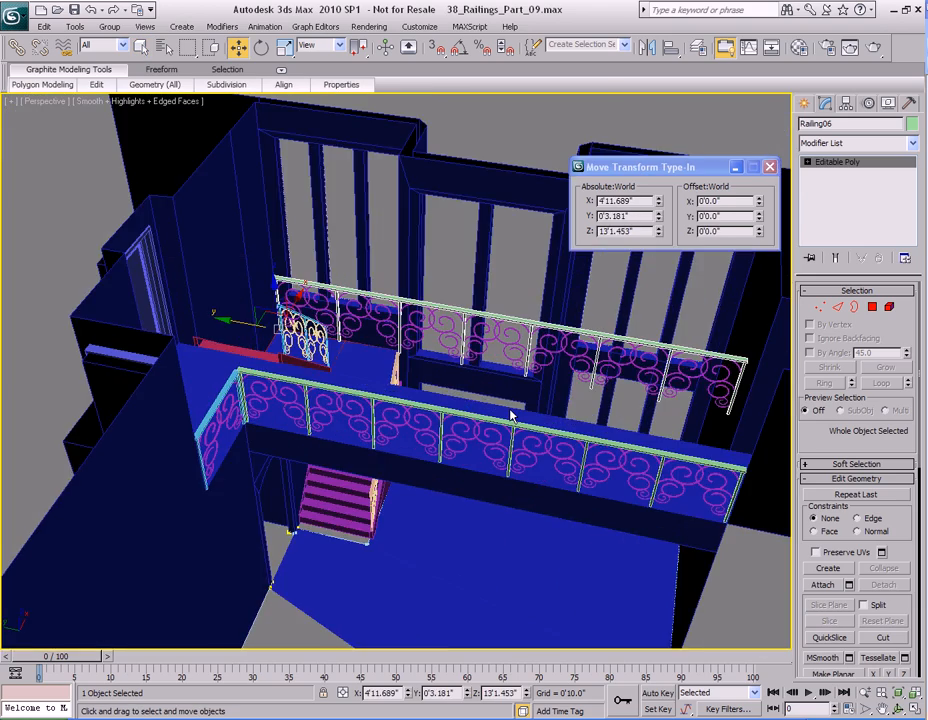
{"action": "scroll", "coordinate": [510, 415], "scroll_direction": "up", "scroll_amount": 10}
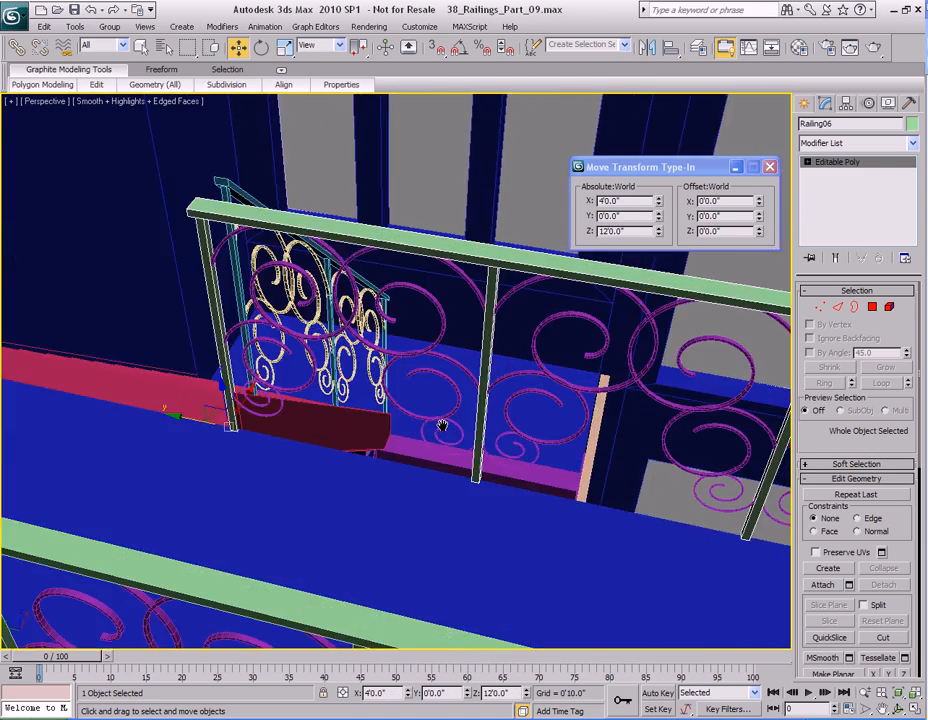
Step: Offset the stair-side green railing by -1 inch along world X
{"action": "key", "text": "q"}
{"action": "scroll", "coordinate": [536, 427], "scroll_direction": "up", "scroll_amount": 12}
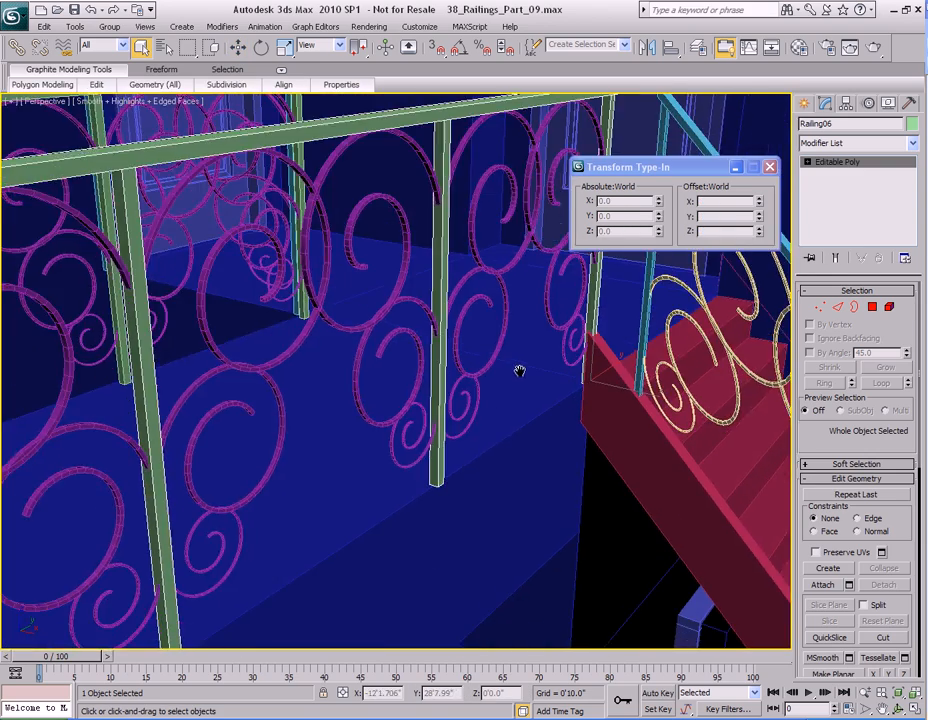
{"action": "scroll", "coordinate": [521, 456], "scroll_direction": "up", "scroll_amount": 8}
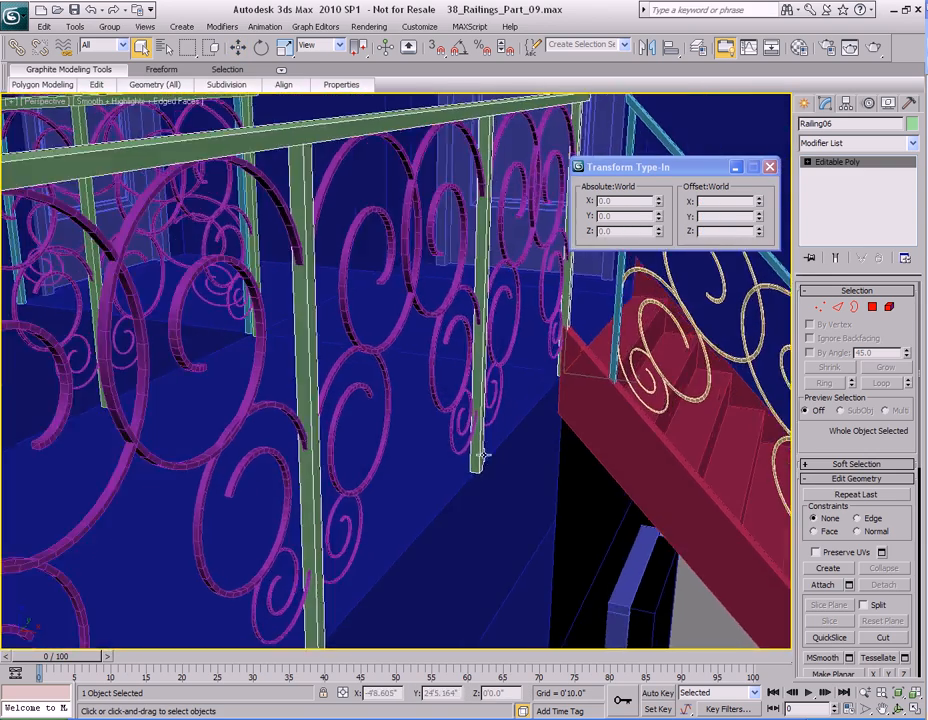
{"action": "key", "text": "w"}
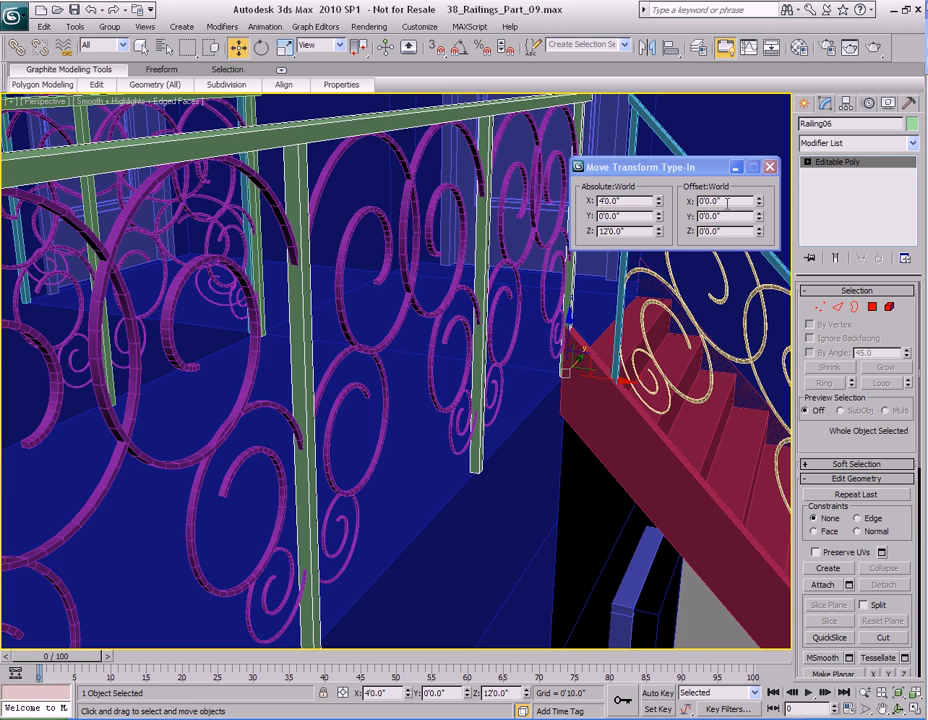
{"action": "double_click", "coordinate": [712, 201]}
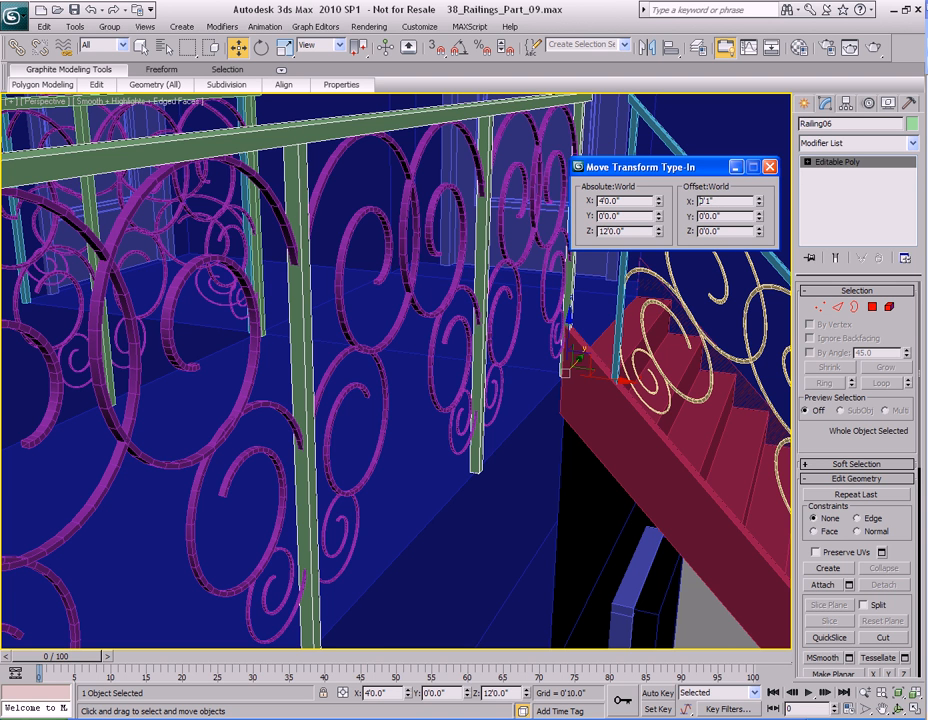
{"action": "type", "text": "-0'1\""}
{"action": "key", "text": "Return"}
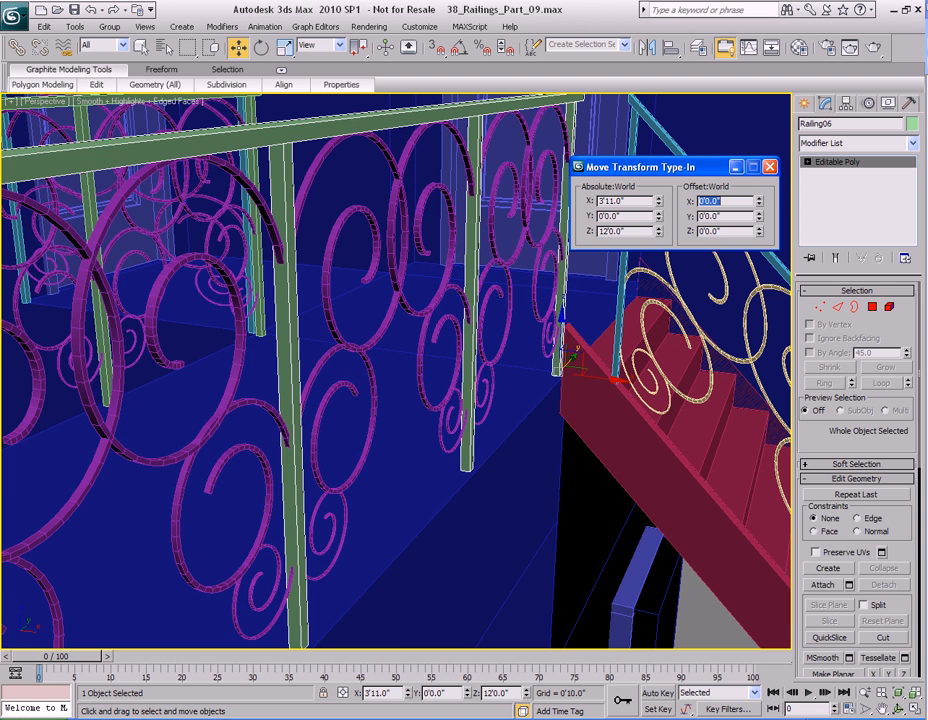
Step: Try moving the short blue railing at the balcony corner, and undo the move
{"action": "middle_click_drag", "start_coordinate": [522, 342], "coordinate": [482, 351]}
{"action": "left_click", "coordinate": [486, 298]}
{"action": "left_click_drag", "start_coordinate": [572, 499], "coordinate": [546, 462]}
{"action": "key", "text": "ctrl+z"}
{"action": "key", "text": "q"}
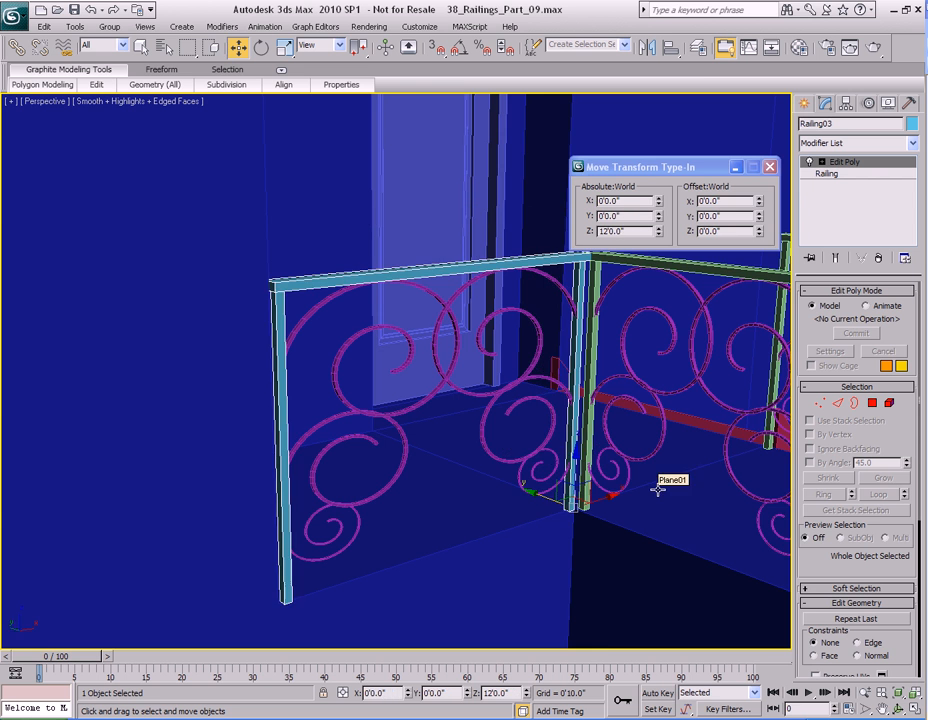
Step: Link the short blue railing's scrollwork to that railing as its parent, and select the railing
{"action": "middle_click_drag", "start_coordinate": [428, 422], "coordinate": [455, 403]}
{"action": "middle_click_drag", "start_coordinate": [532, 402], "coordinate": [517, 402], "text": "alt"}
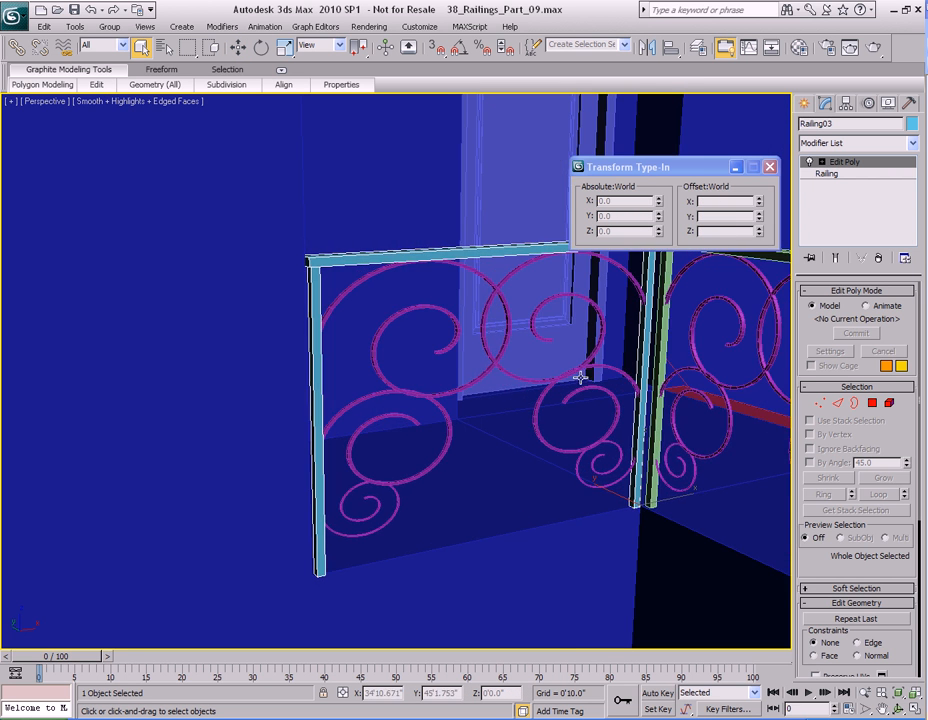
{"action": "middle_click_drag", "start_coordinate": [580, 377], "coordinate": [504, 405], "text": "alt"}
{"action": "left_click", "coordinate": [518, 384]}
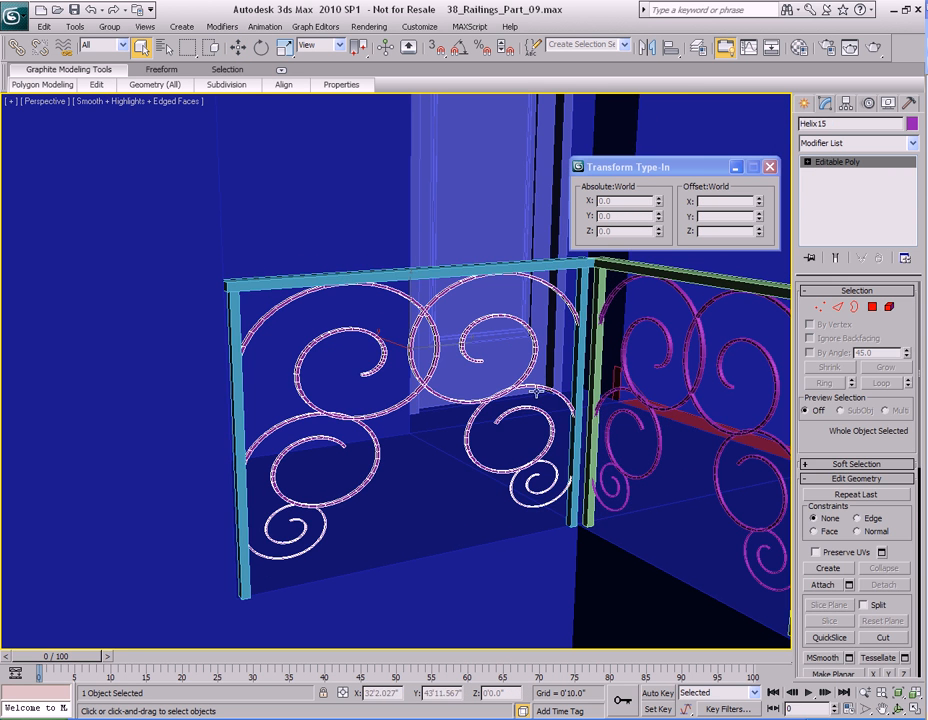
{"action": "left_click", "coordinate": [17, 47]}
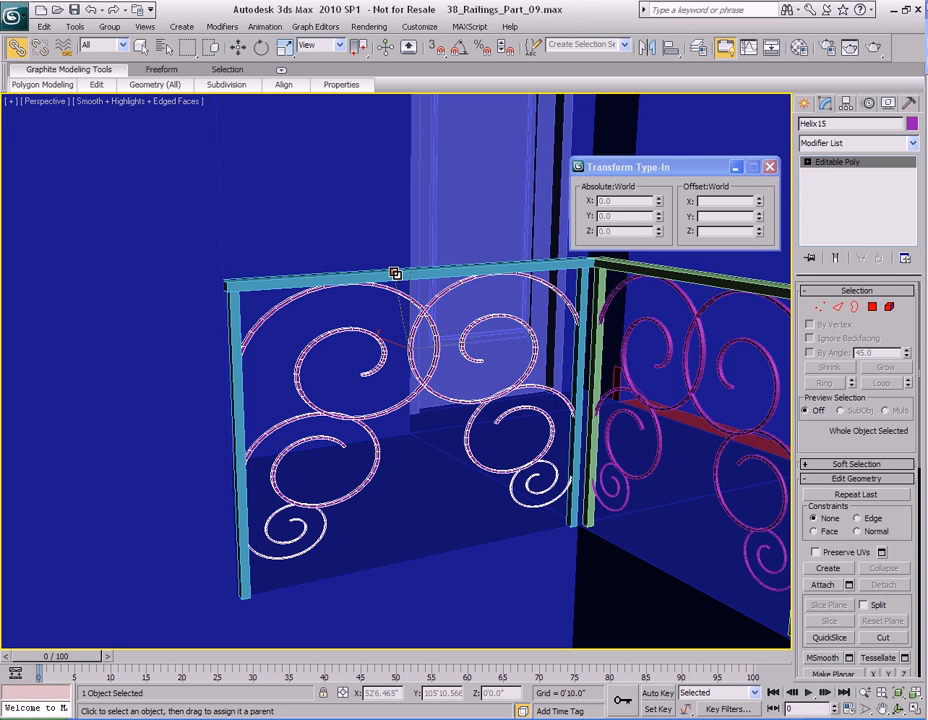
{"action": "middle_click_drag", "start_coordinate": [463, 313], "coordinate": [456, 318]}
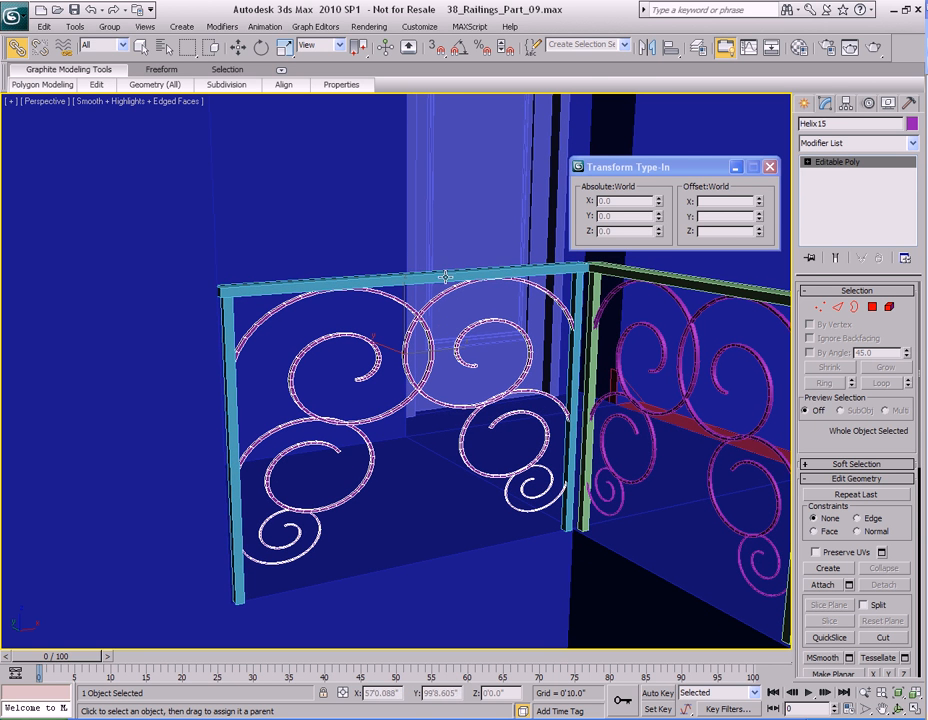
{"action": "right_click", "coordinate": [443, 299]}
{"action": "left_click", "coordinate": [338, 343]}
{"action": "key", "text": "q"}
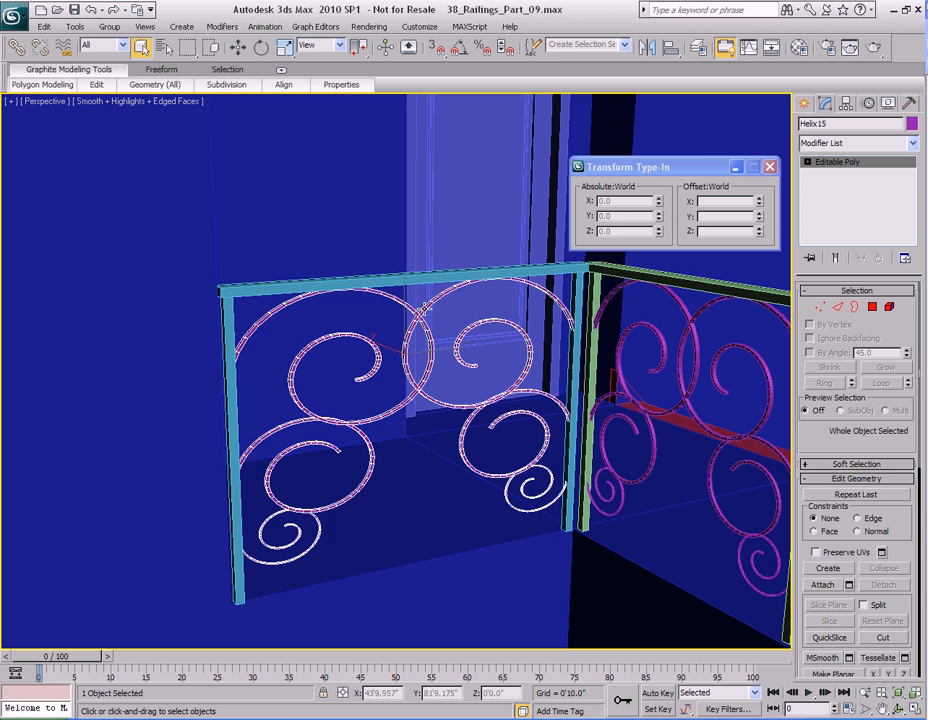
{"action": "left_click", "coordinate": [423, 279]}
Step: Try moving the short blue railing with its linked scrollwork, and undo the move
{"action": "key", "text": "w"}
{"action": "left_click_drag", "start_coordinate": [571, 527], "coordinate": [520, 436]}
{"action": "key", "text": "ctrl+z"}
{"action": "key", "text": "q"}
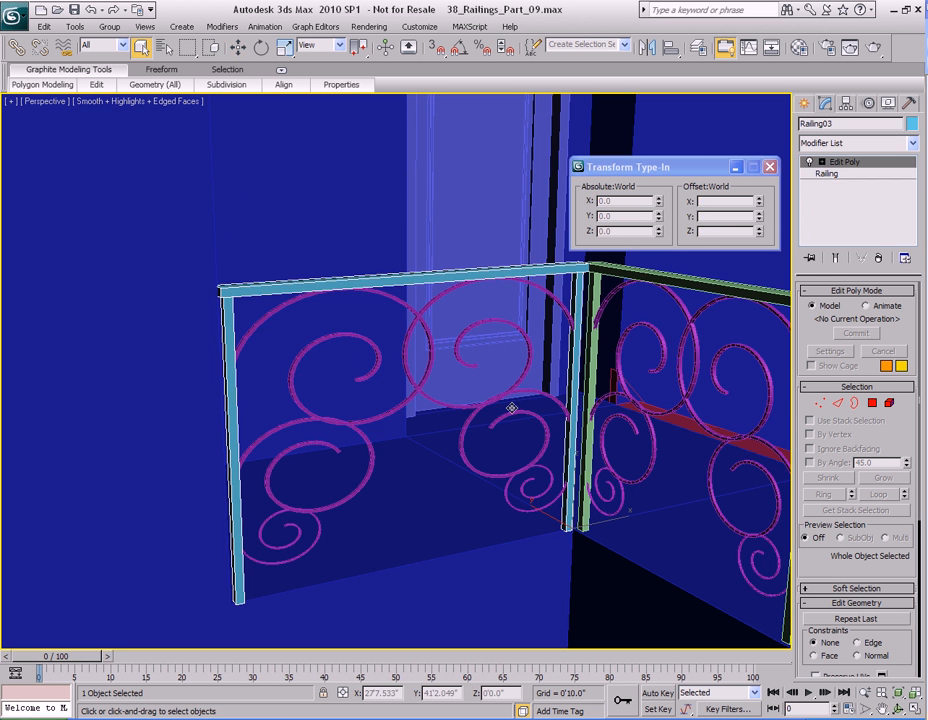
Step: Offset the short blue railing by 1 inch along world Y
{"action": "middle_click_drag", "start_coordinate": [470, 350], "coordinate": [511, 402], "text": "alt"}
{"action": "scroll", "coordinate": [491, 389], "scroll_direction": "up", "scroll_amount": 3}
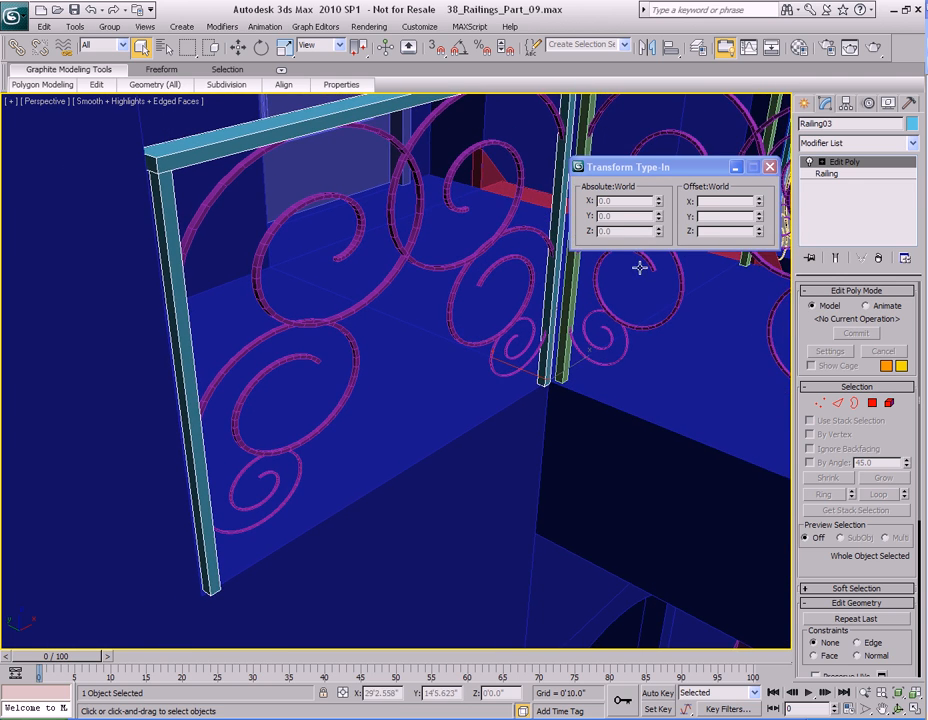
{"action": "key", "text": "w"}
{"action": "middle_click_drag", "start_coordinate": [491, 333], "coordinate": [494, 392], "text": "alt"}
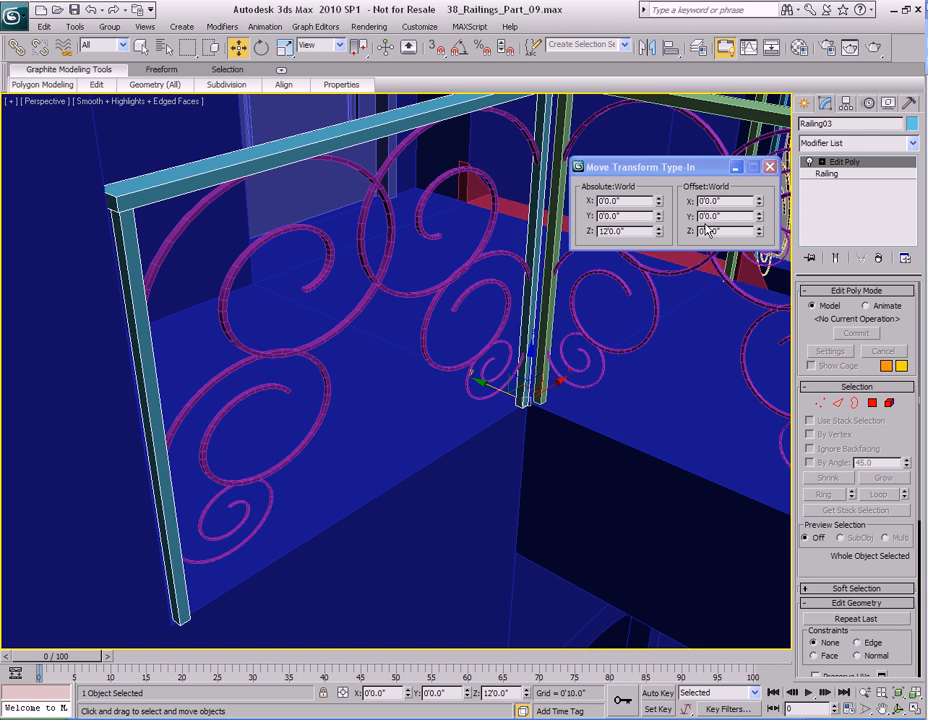
{"action": "left_click_drag", "start_coordinate": [716, 215], "coordinate": [711, 216]}
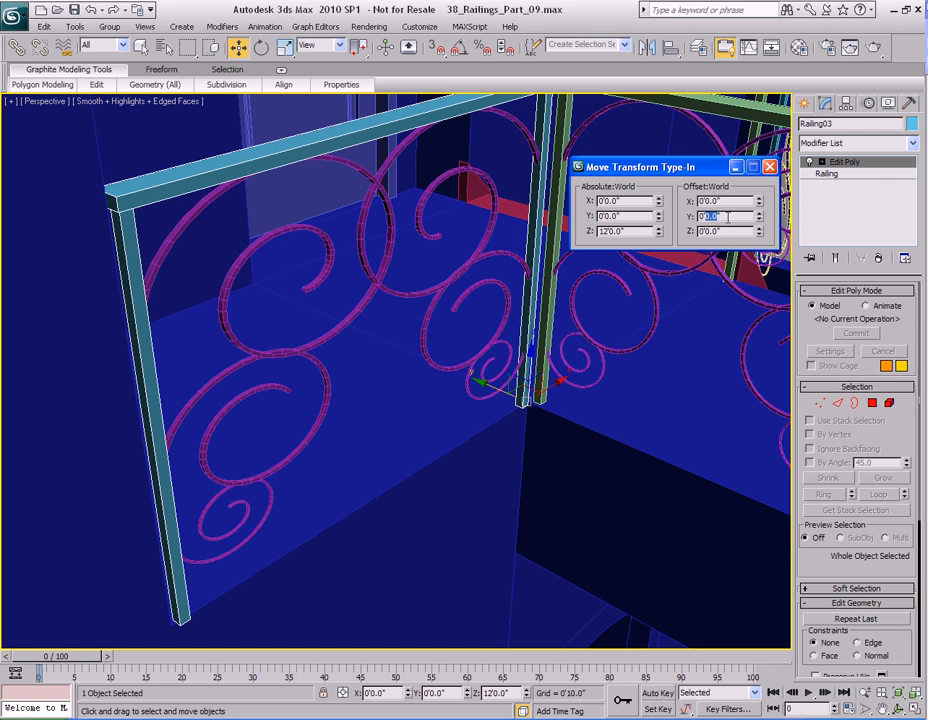
{"action": "key", "text": "Return"}
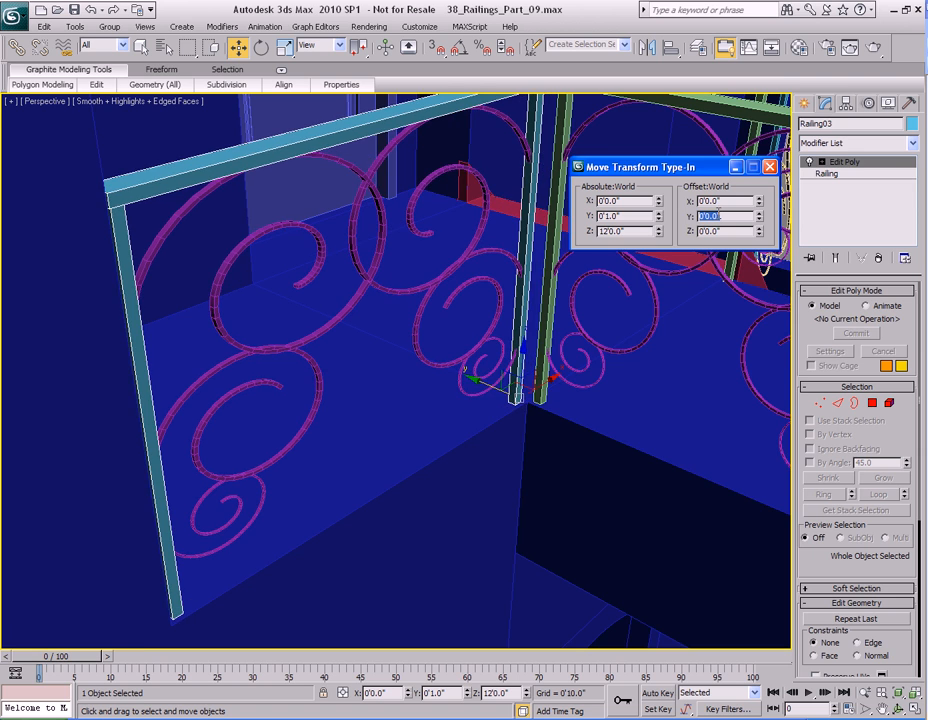
Step: Examine the corner where the blue and green handrails meet and the stair railing's upper end beside the green railing
{"action": "middle_click_drag", "start_coordinate": [566, 326], "coordinate": [521, 375]}
{"action": "scroll", "coordinate": [544, 439], "scroll_direction": "down", "scroll_amount": 2}
{"action": "middle_click_drag", "start_coordinate": [536, 325], "coordinate": [489, 408], "text": "alt"}
{"action": "key", "text": "q"}
{"action": "scroll", "coordinate": [480, 411], "scroll_direction": "up", "scroll_amount": 3}
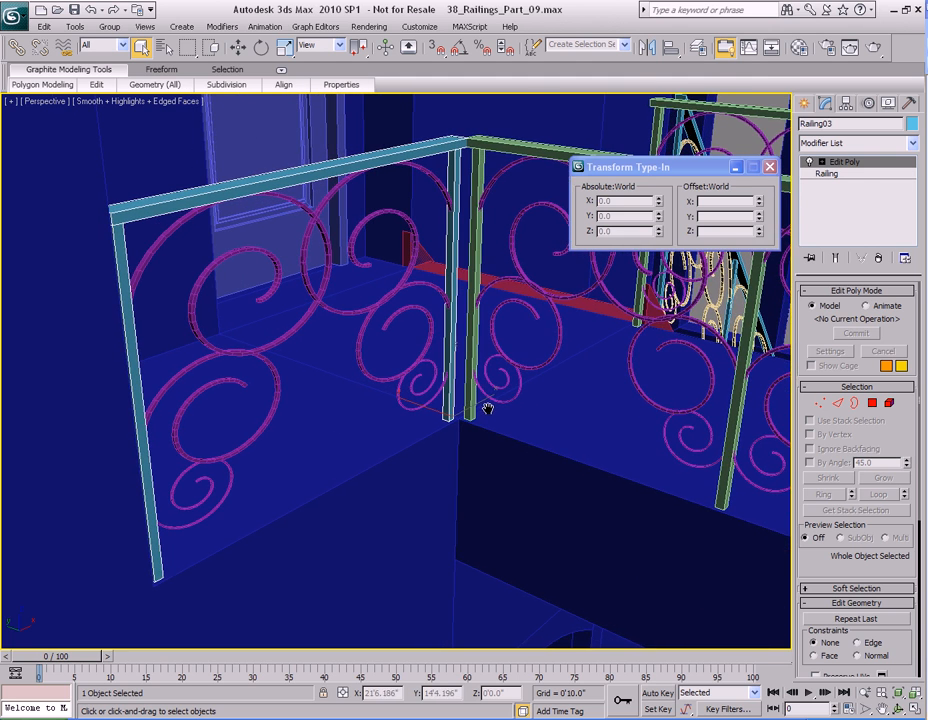
{"action": "left_click", "coordinate": [462, 350]}
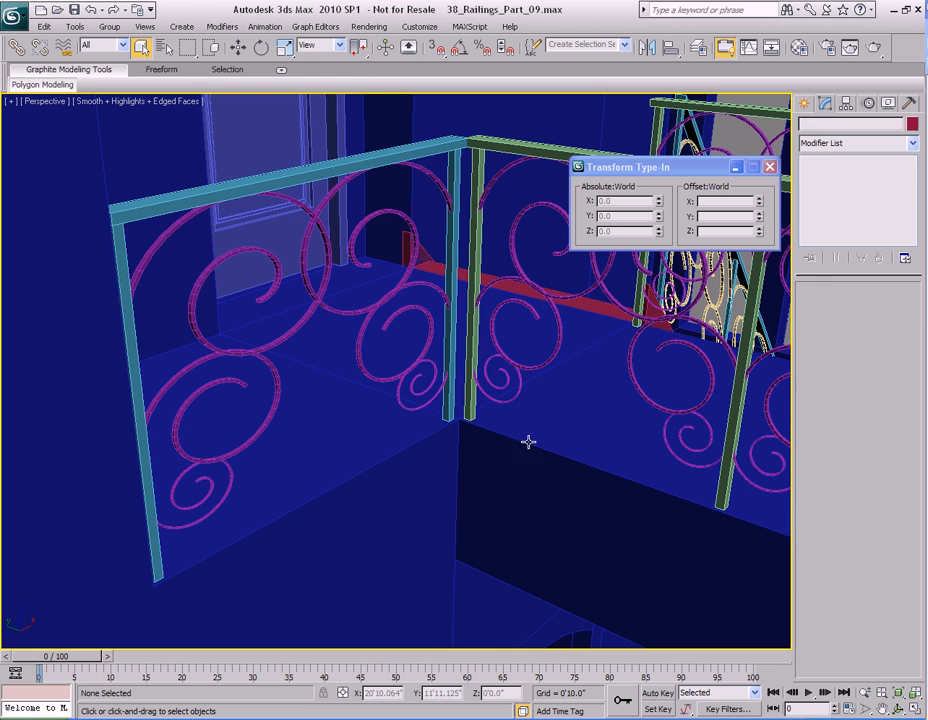
{"action": "middle_click_drag", "start_coordinate": [583, 404], "coordinate": [558, 424]}
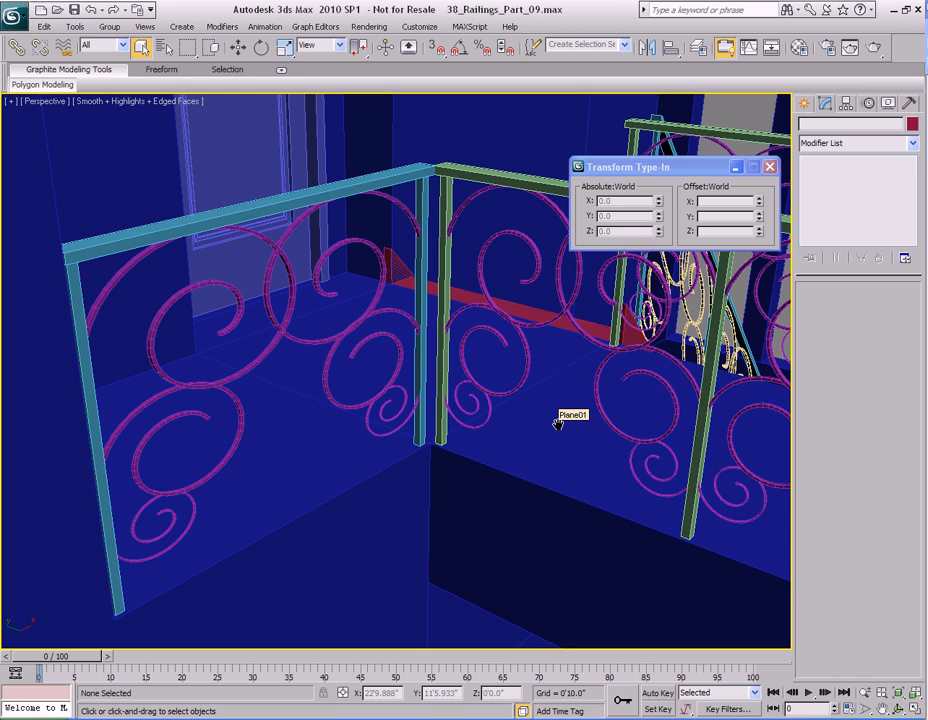
{"action": "middle_click_drag", "start_coordinate": [503, 241], "coordinate": [410, 380], "text": "alt"}
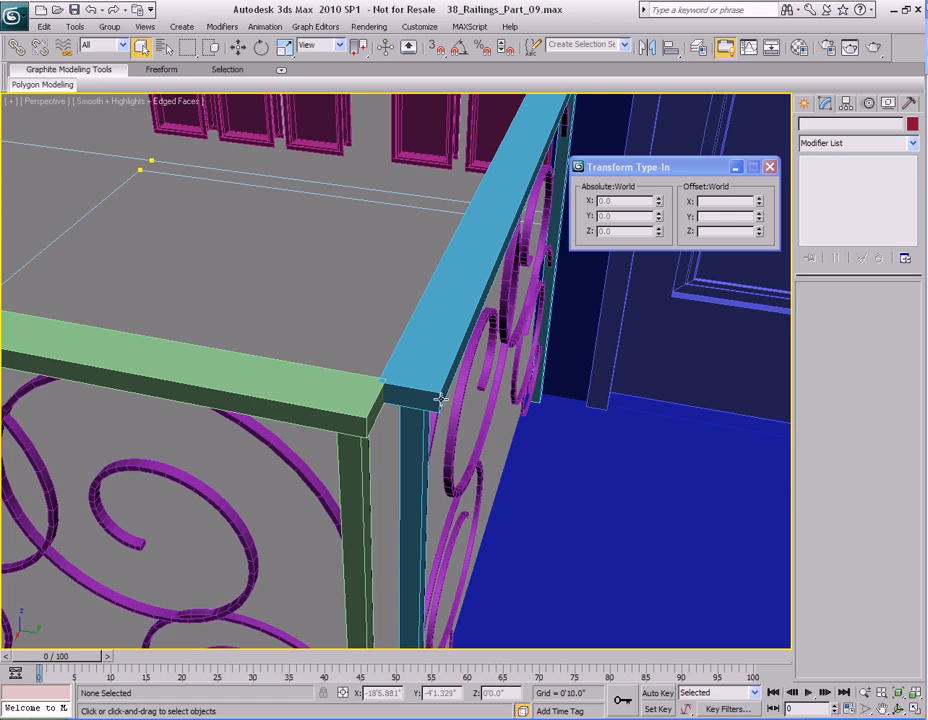
{"action": "middle_click_drag", "start_coordinate": [407, 416], "coordinate": [511, 353], "text": "alt"}
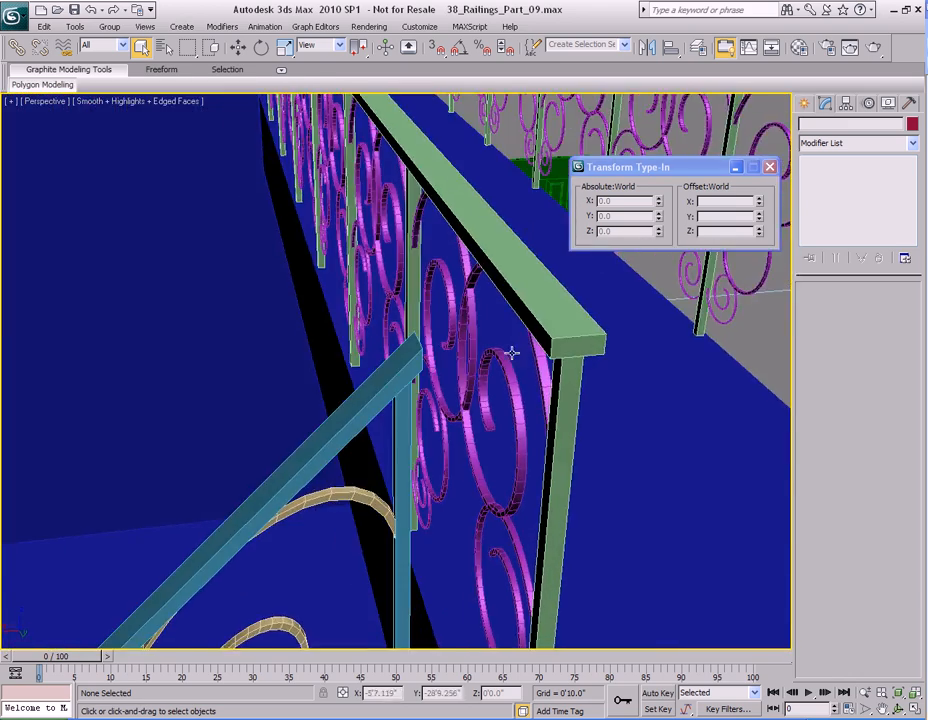
{"action": "left_click", "coordinate": [559, 327]}
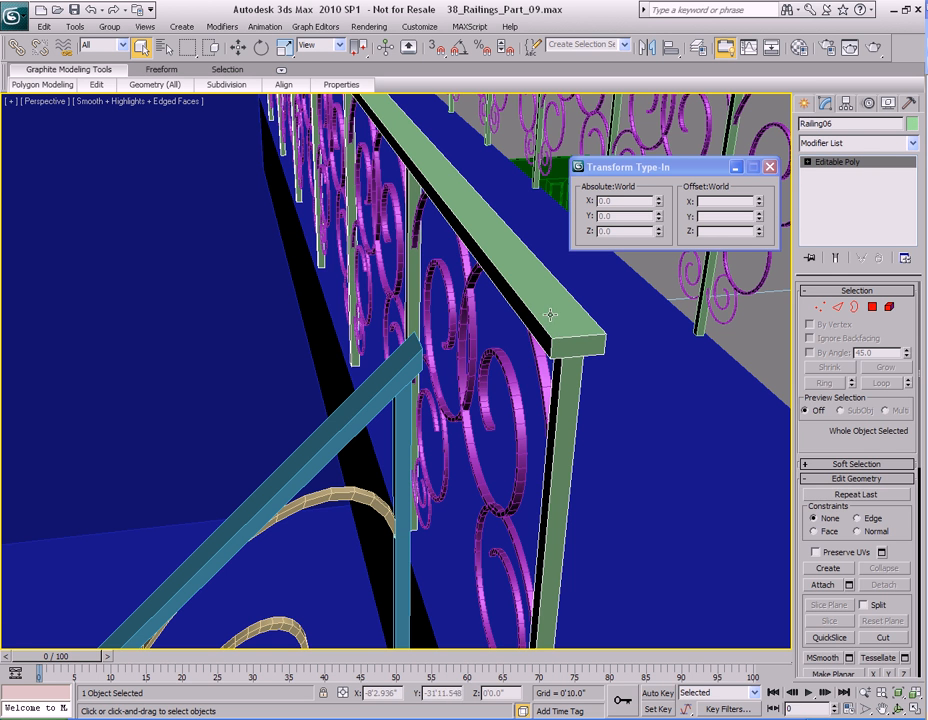
{"action": "left_click", "coordinate": [397, 368]}
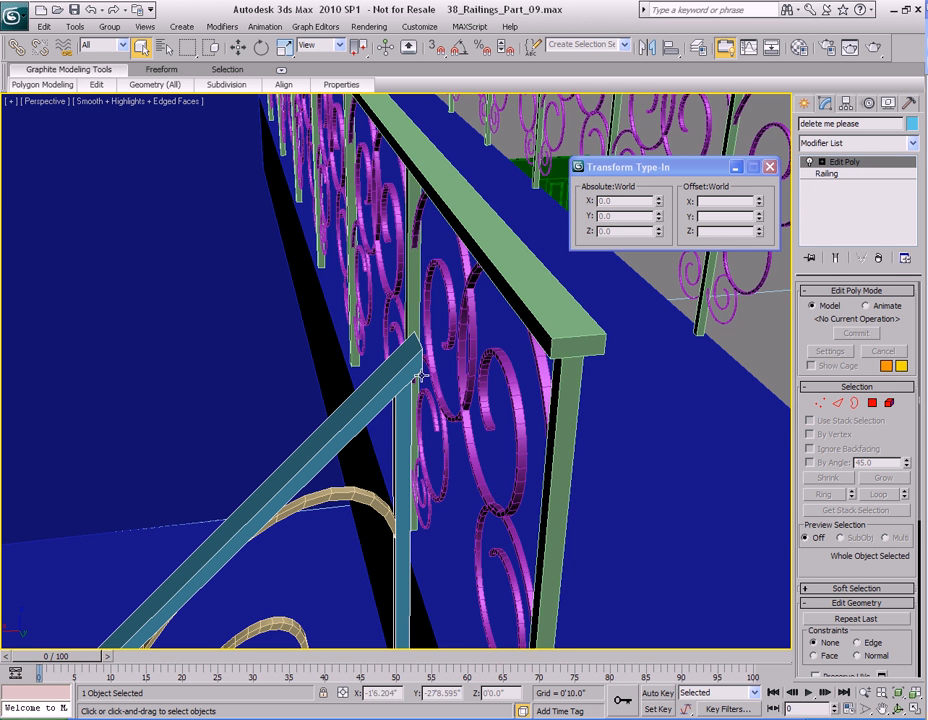
{"action": "middle_click_drag", "start_coordinate": [366, 466], "coordinate": [400, 377], "text": "alt"}
{"action": "left_click", "coordinate": [455, 343]}
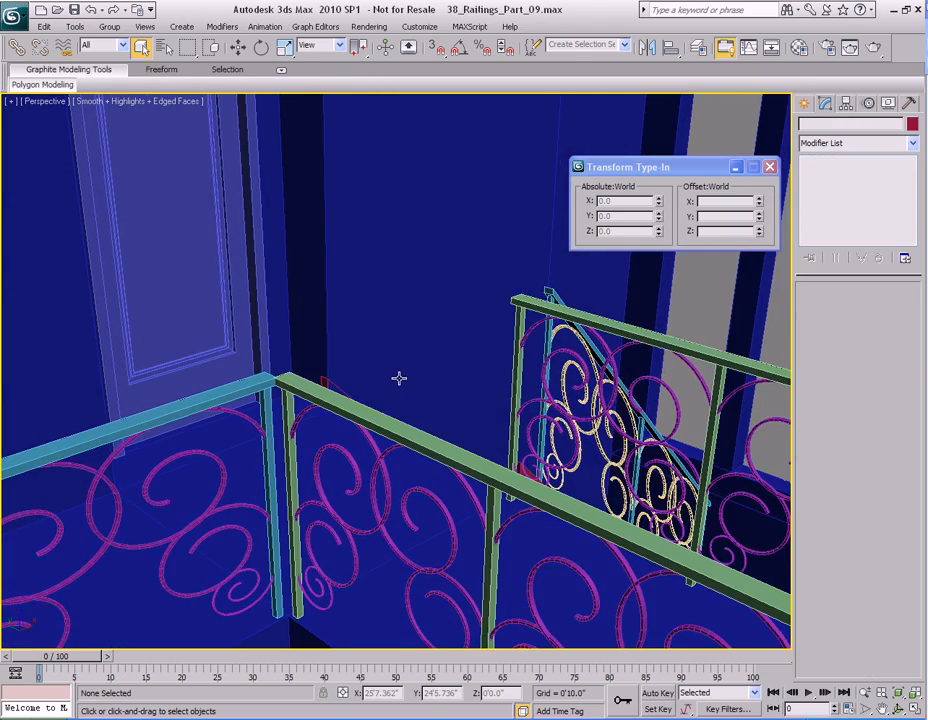